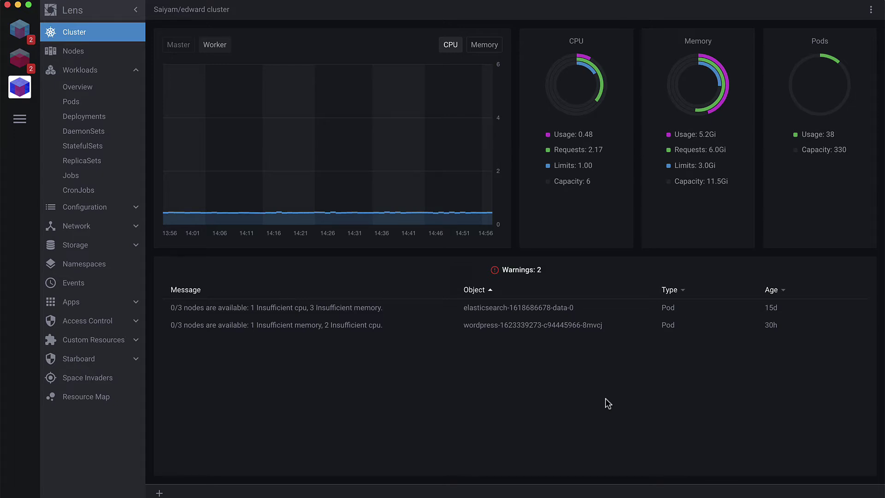
# Step: Show the cluster's nodes and open the first node's details
pyautogui.click(139, 71)
pyautogui.click(111, 54)
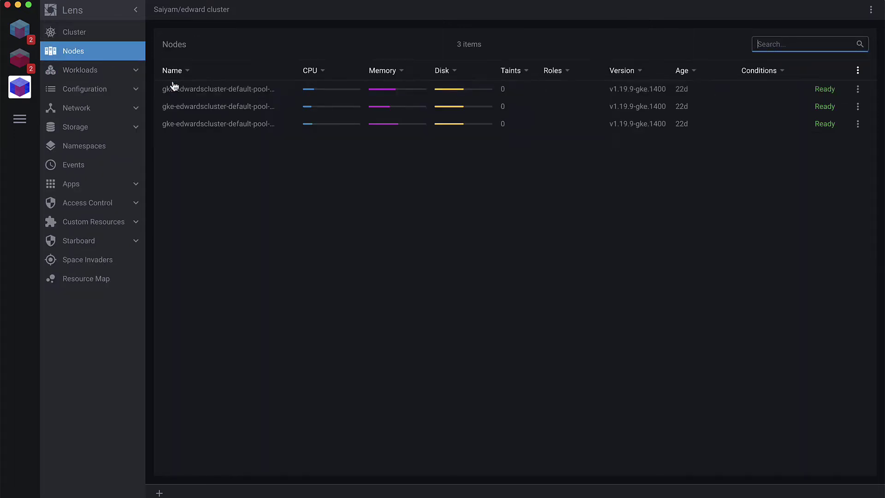
pyautogui.click(242, 90)
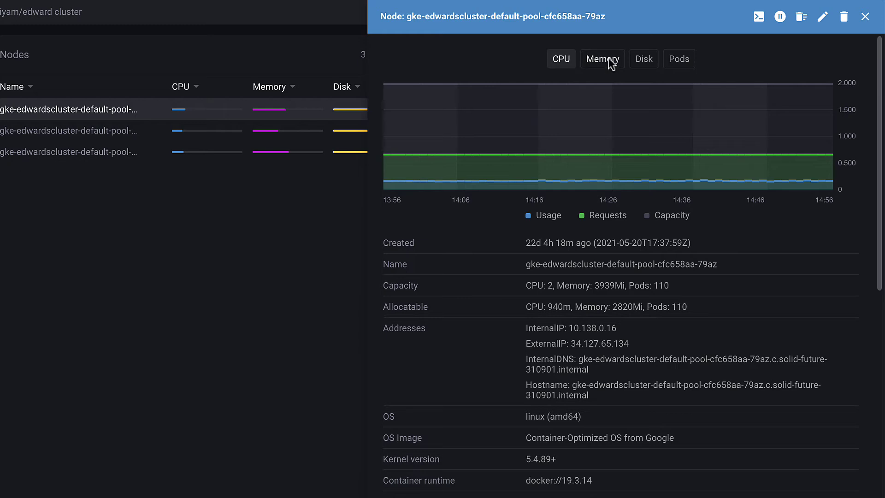
# Step: Switch the node's usage chart to Memory, then Disk, then Pods
pyautogui.click(610, 63)
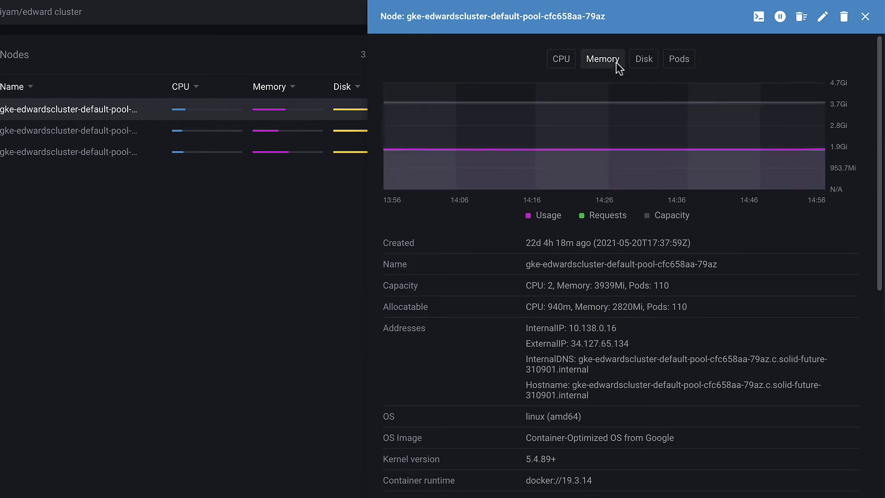
pyautogui.click(646, 69)
pyautogui.click(680, 63)
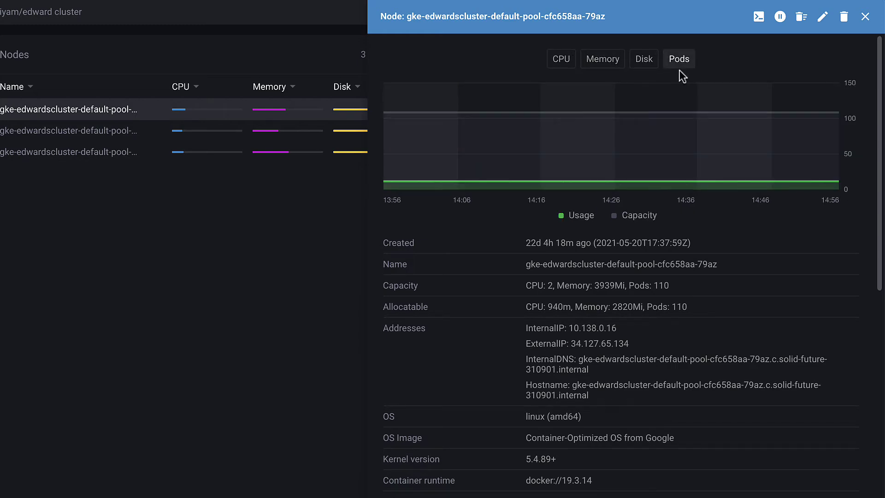
pyautogui.scroll(-1, 503, 404)
pyautogui.scroll(-3, 503, 403)
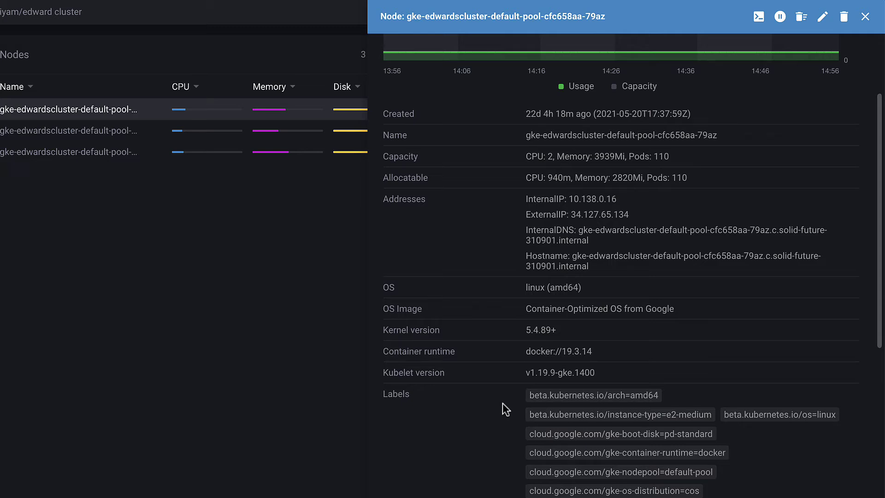
# Step: Highlight the node's Created field, then clear the highlight
pyautogui.doubleClick(405, 113)
pyautogui.doubleClick(397, 198)
pyautogui.click(424, 424)
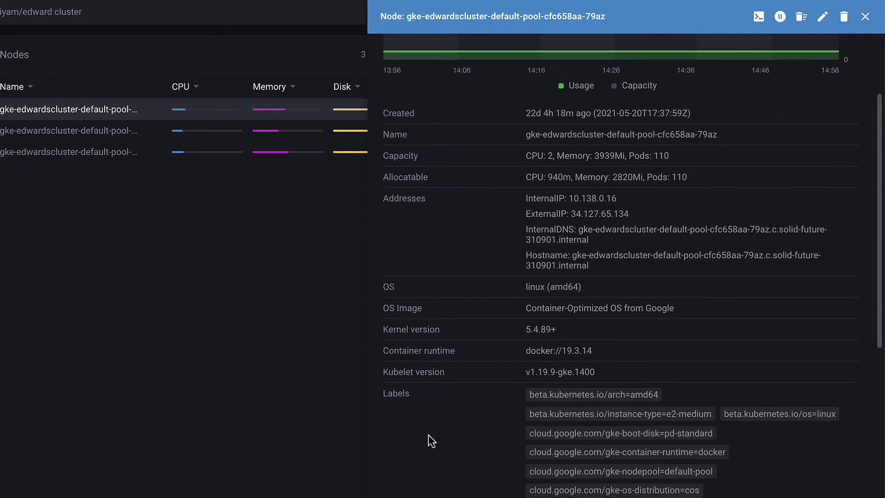
pyautogui.scroll(-4, 428, 436)
# Step: Highlight the node's labels, then go to the Workloads section
pyautogui.moveTo(508, 229); pyautogui.dragTo(615, 377)
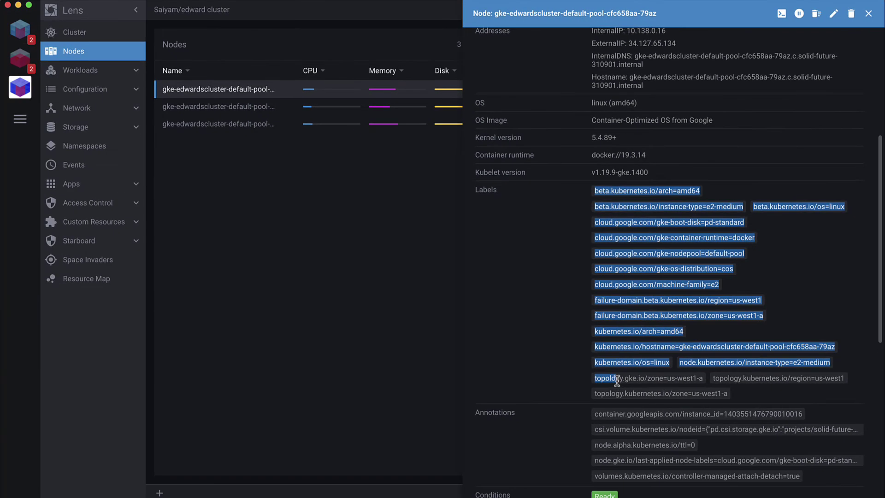
pyautogui.click(561, 359)
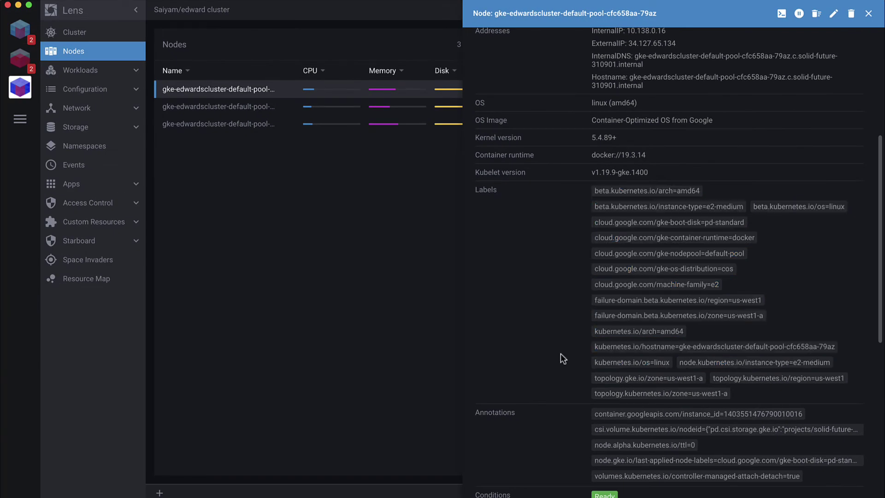
pyautogui.click(80, 70)
# Step: View the workloads overview, the Pods list, the Deployments list, then Pods again
pyautogui.click(98, 102)
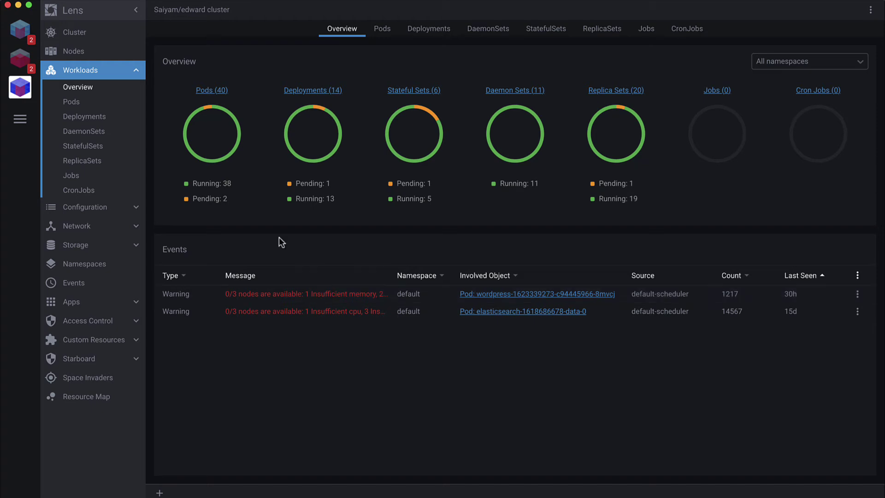
pyautogui.click(218, 91)
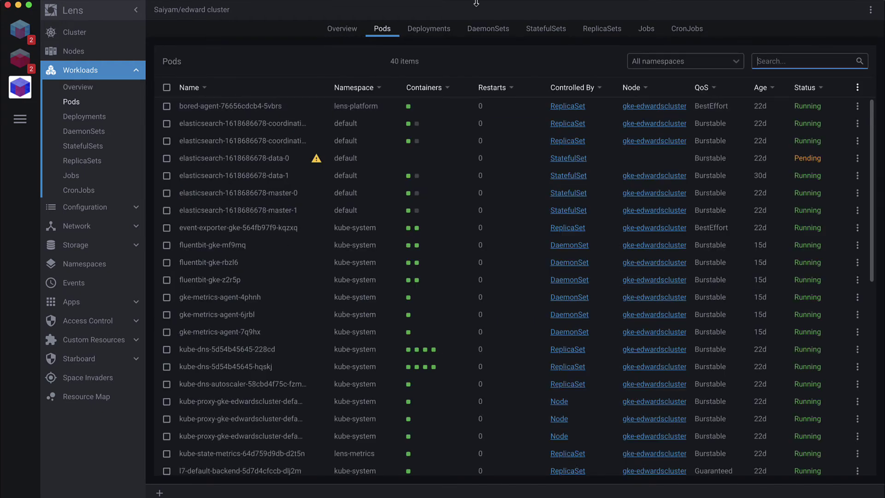
pyautogui.click(429, 28)
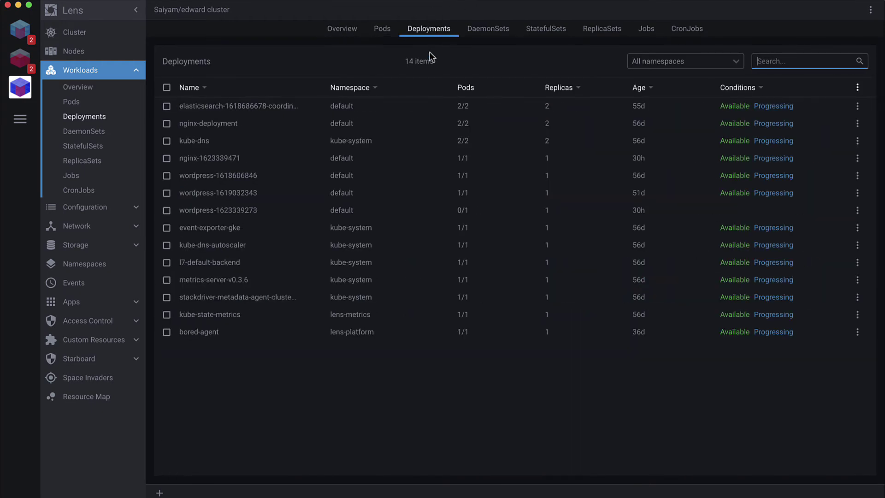
pyautogui.click(381, 28)
pyautogui.click(237, 157)
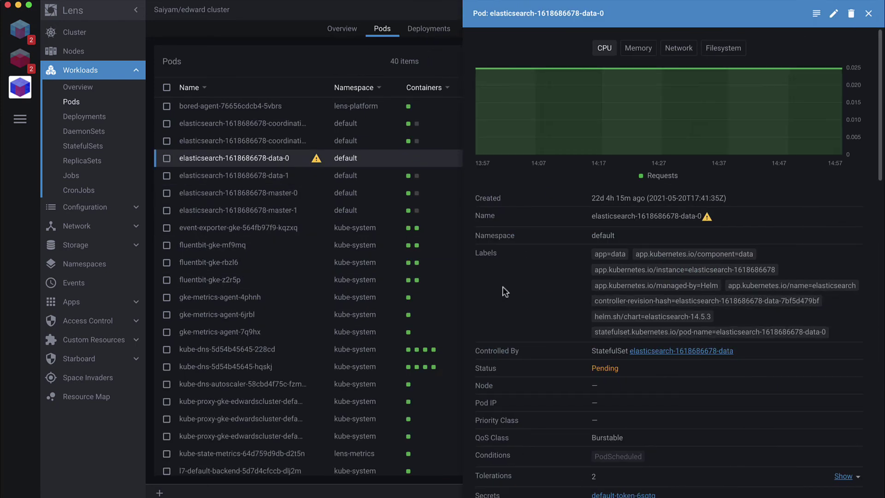